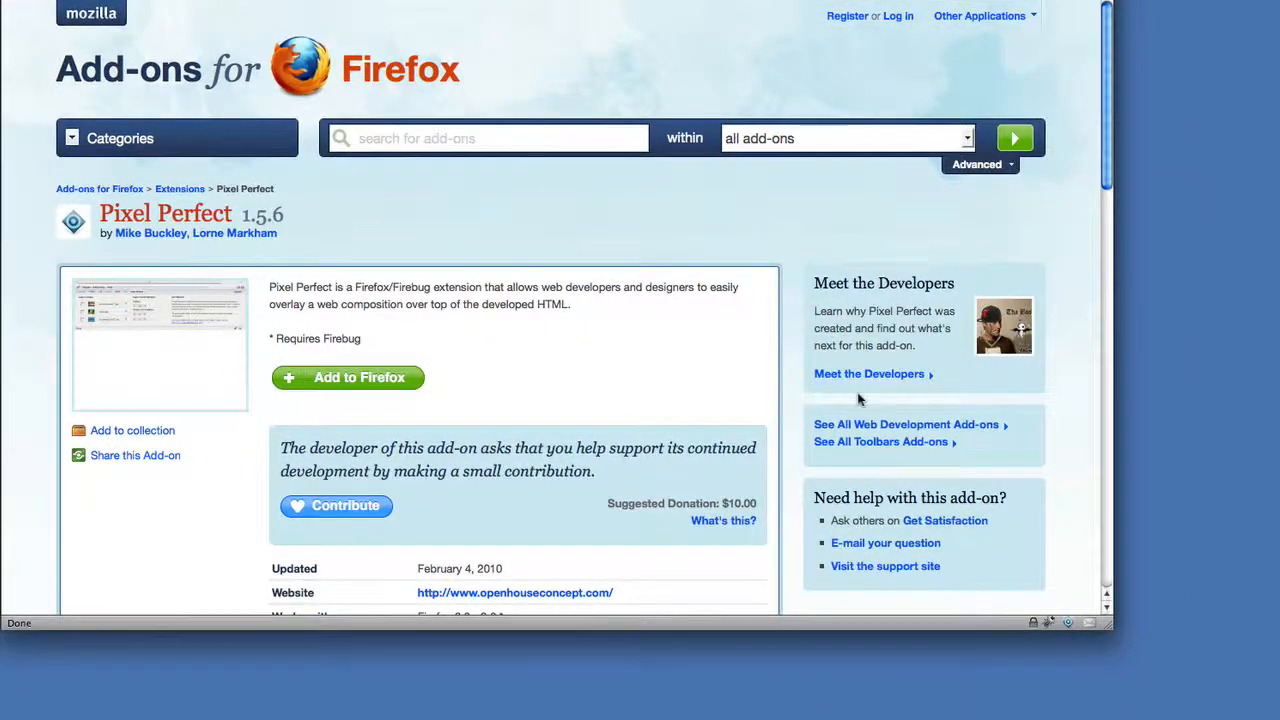
- Display the 1280x720.png overlay in Pixel Perfect and adjust the Firefox window until the page area matches the overlay's edges
{"action": "left_click", "coordinate": [1069, 624]}
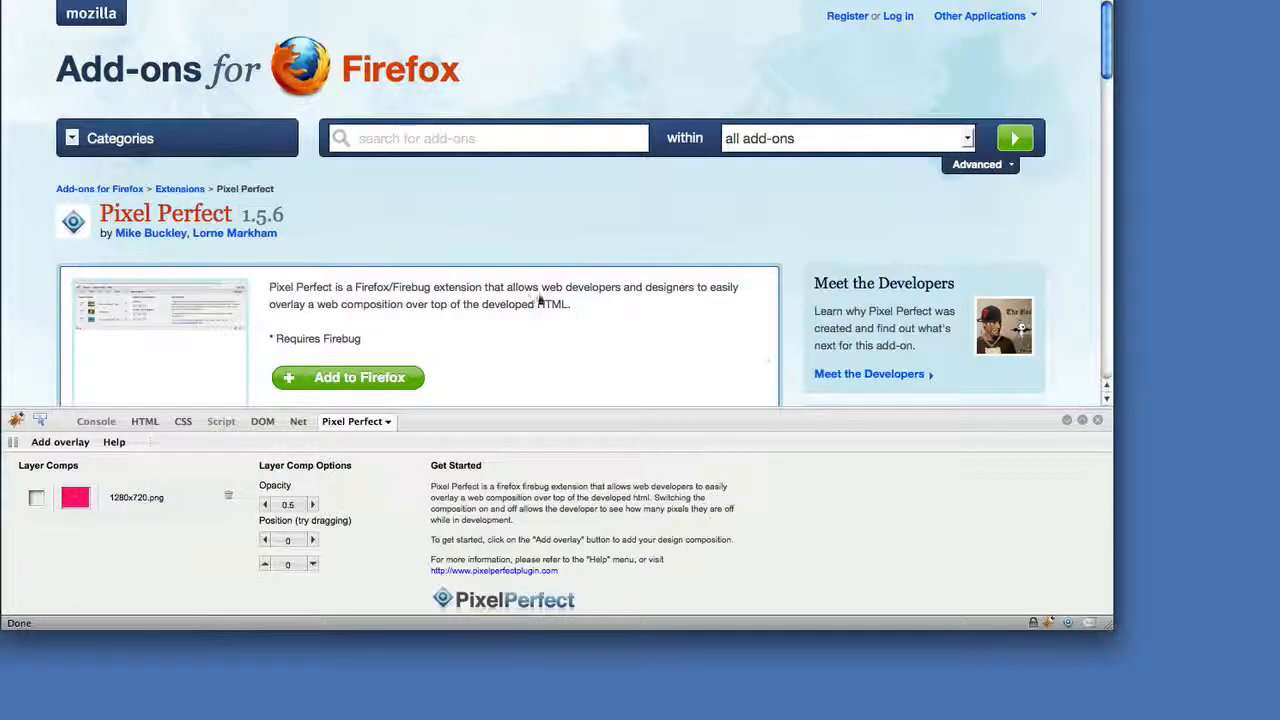
{"action": "left_click", "coordinate": [36, 498]}
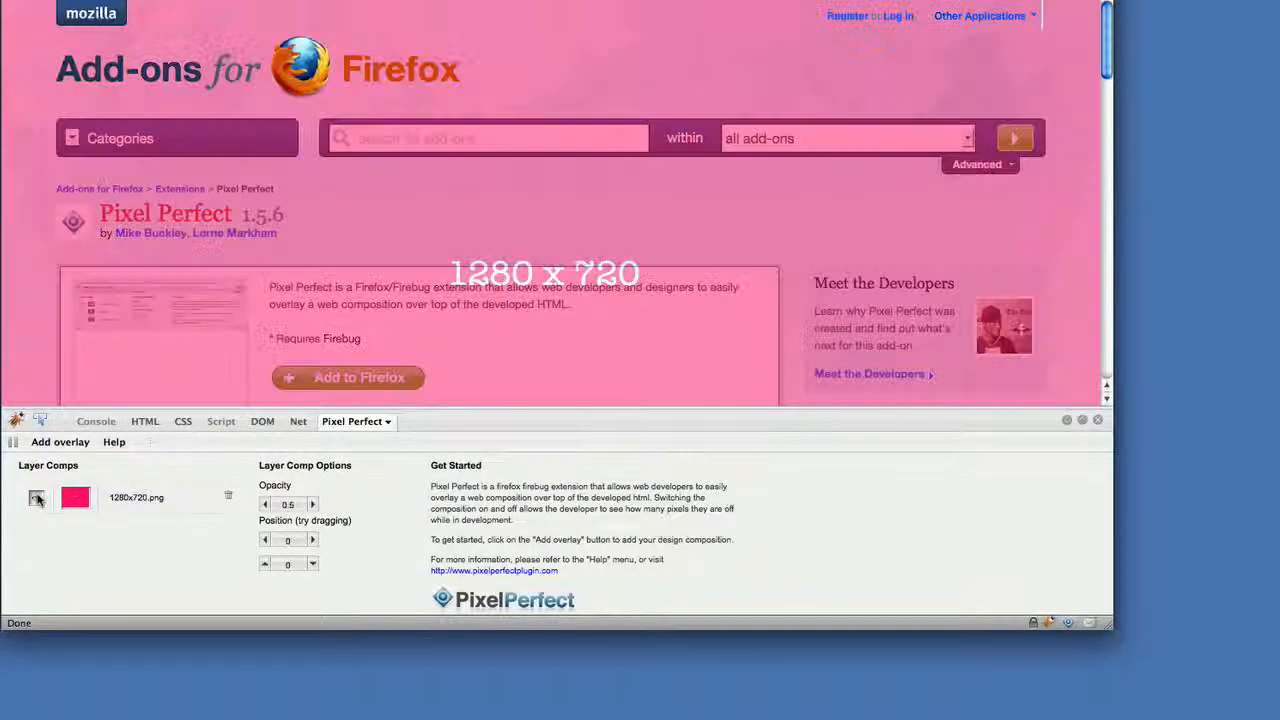
{"action": "left_click", "coordinate": [1097, 420]}
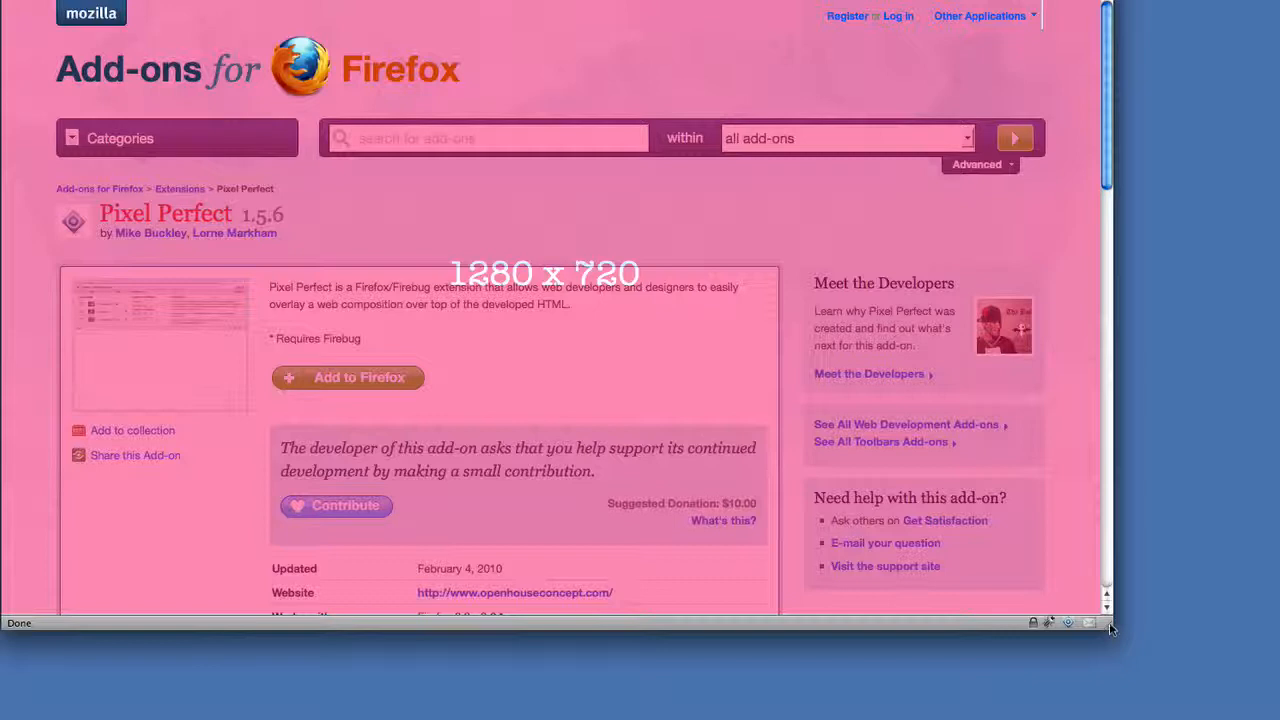
{"action": "left_click_drag", "start_coordinate": [1109, 622], "coordinate": [1131, 663]}
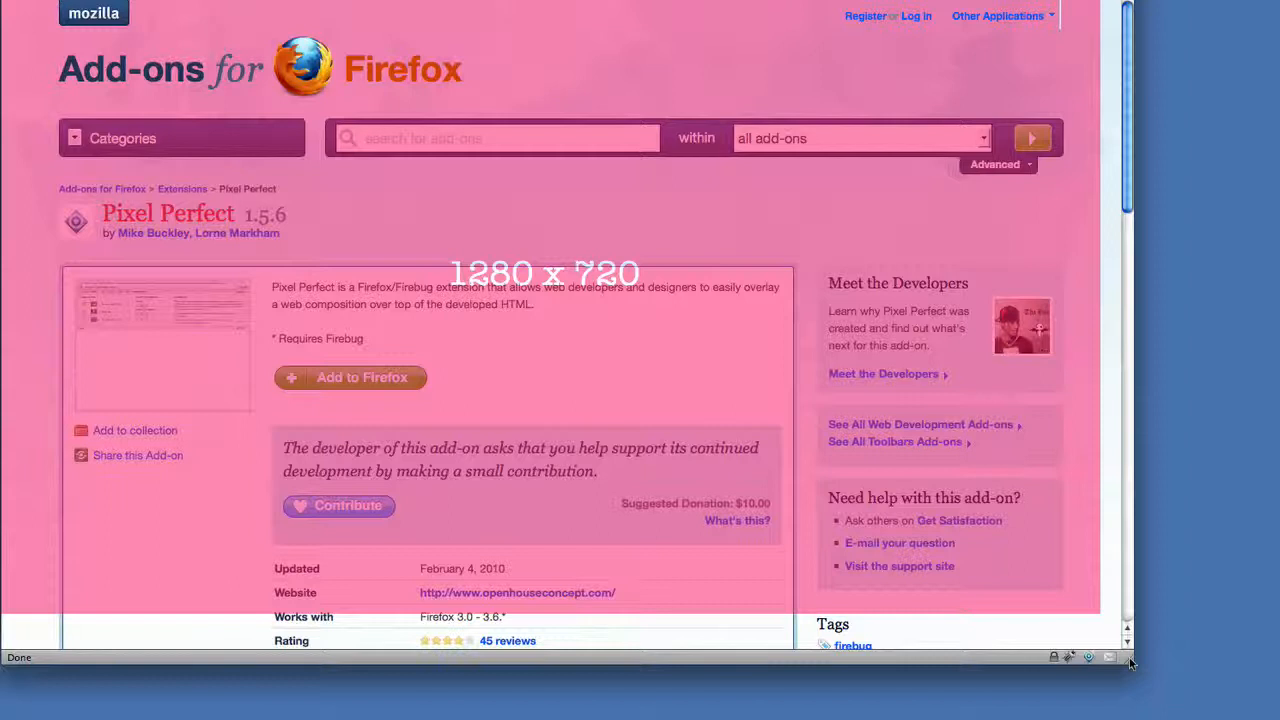
{"action": "left_click_drag", "start_coordinate": [1131, 663], "coordinate": [1107, 620]}
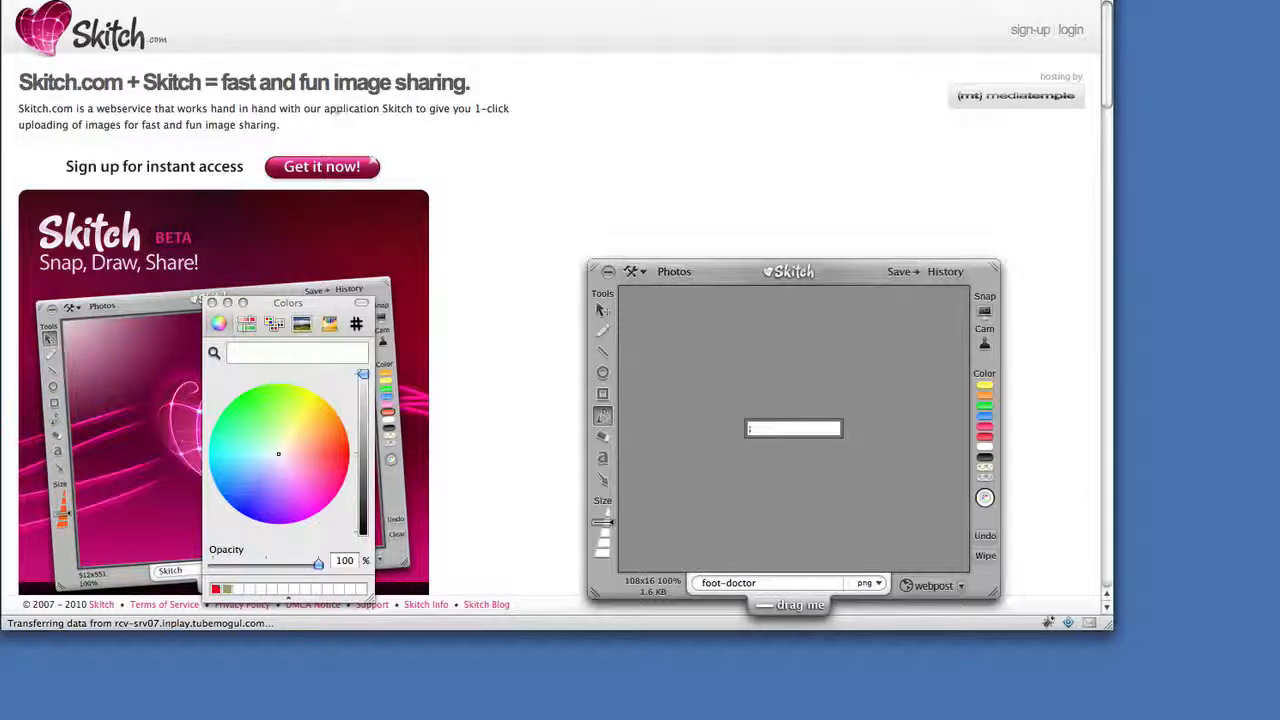
- Switch to Skitch, wipe the current image, and move the Skitch and Colors windows apart to make room for the canvas
{"action": "left_click", "coordinate": [985, 555]}
{"action": "left_click_drag", "start_coordinate": [874, 272], "coordinate": [580, 27]}
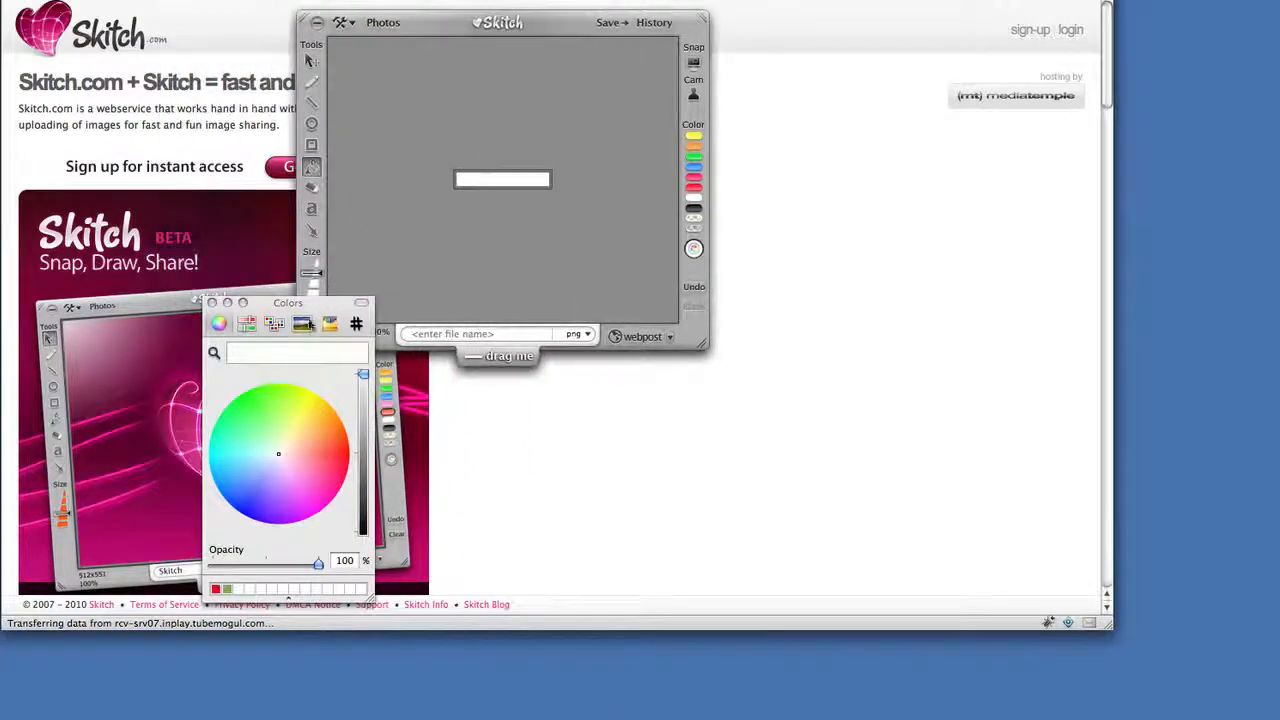
{"action": "left_click_drag", "start_coordinate": [321, 304], "coordinate": [1250, 289]}
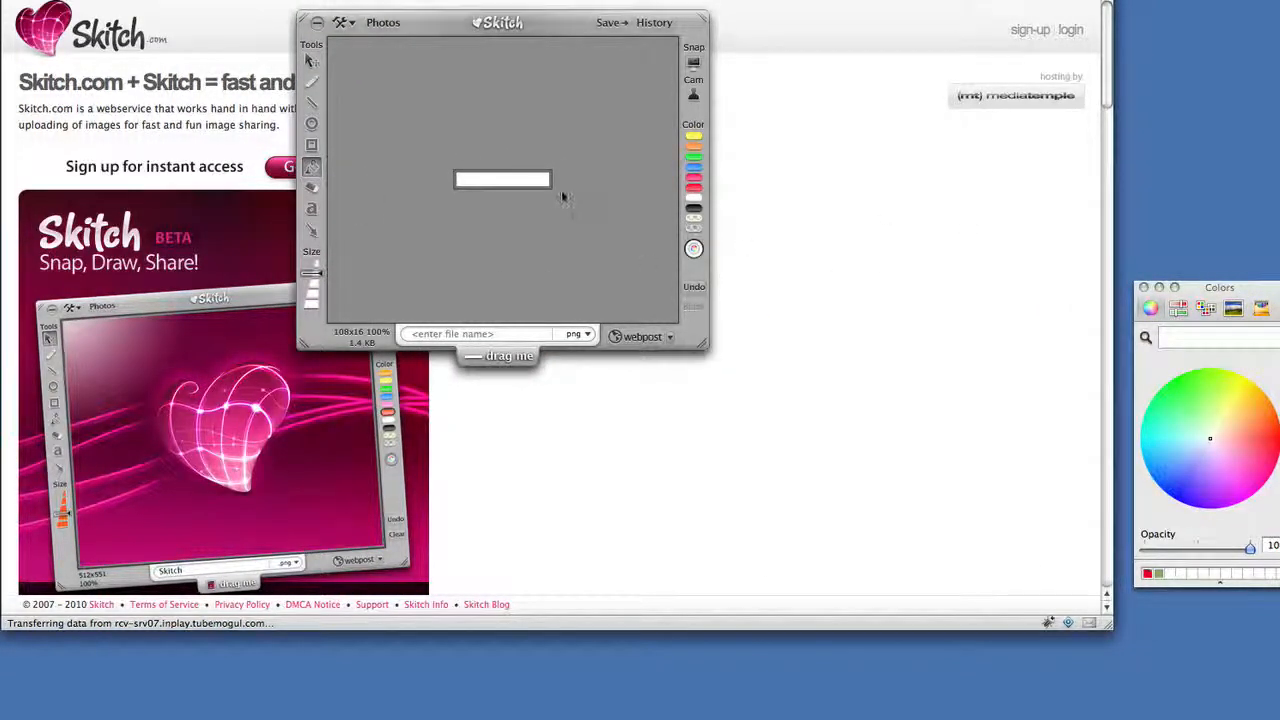
- Enlarge the blank canvas to 640x480 pixels and fill it with pink
{"action": "left_click_drag", "start_coordinate": [563, 197], "coordinate": [661, 296]}
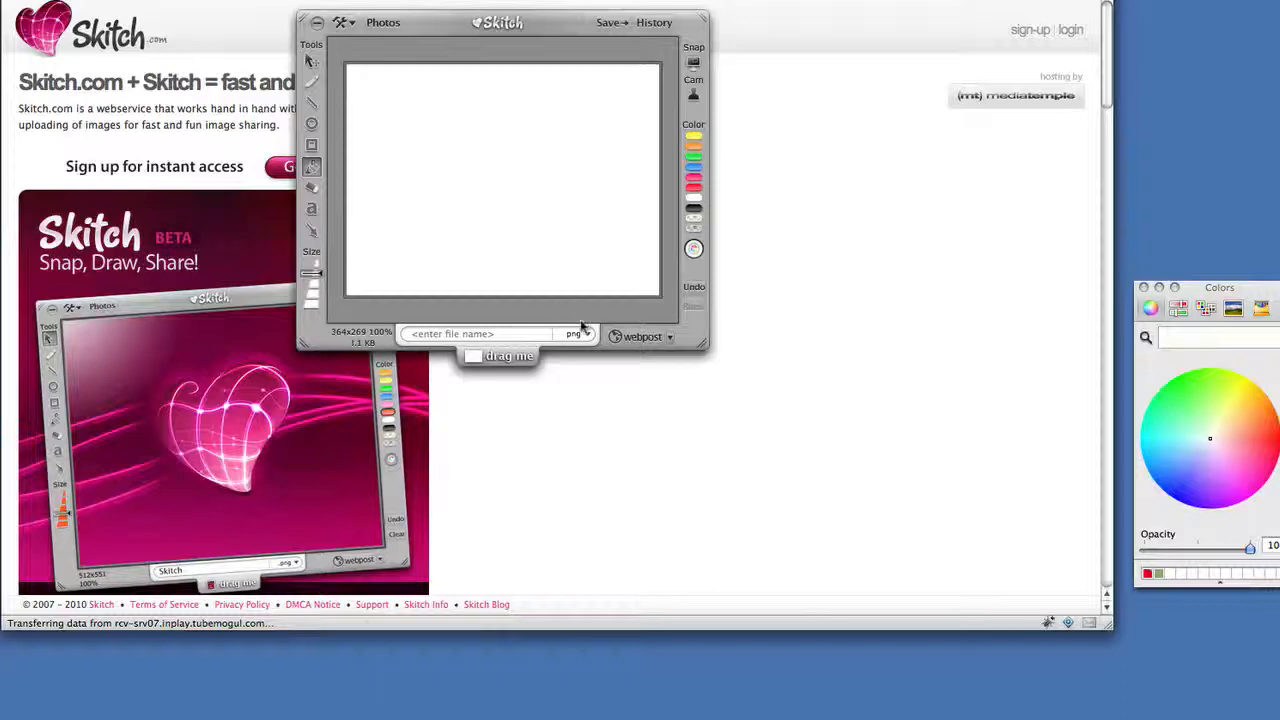
{"action": "left_click_drag", "start_coordinate": [660, 296], "coordinate": [861, 446]}
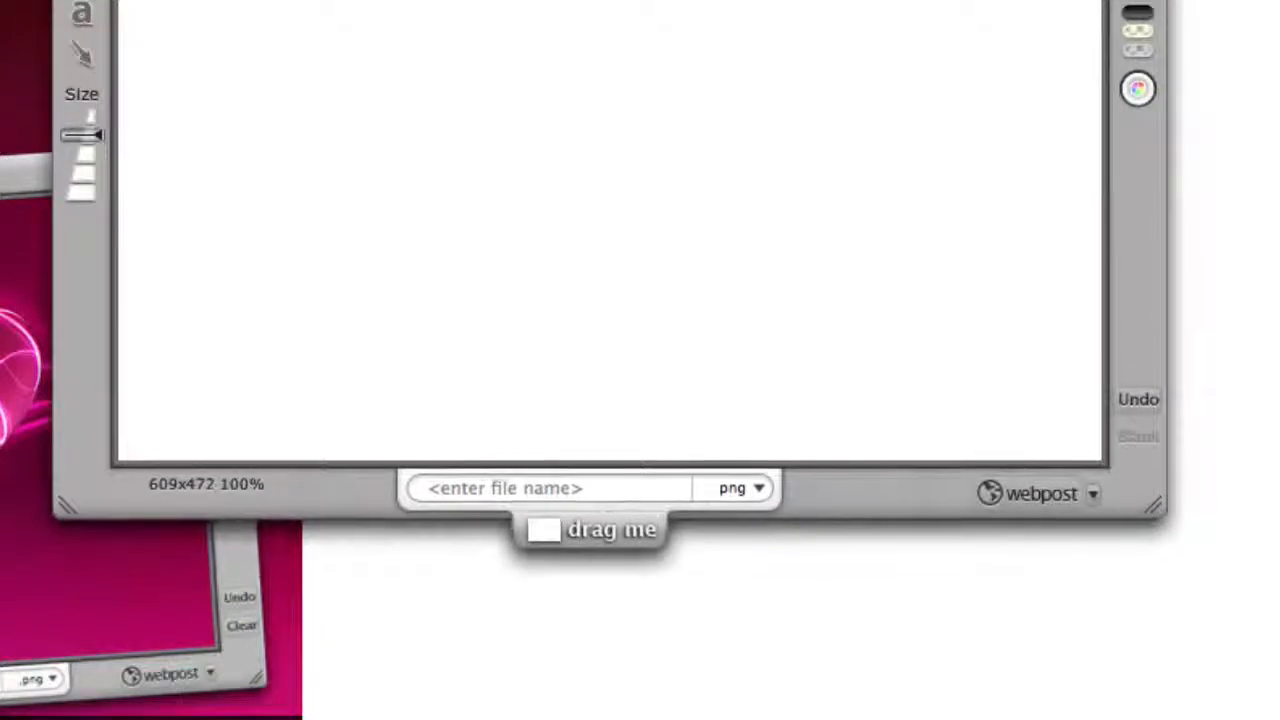
{"action": "left_click_drag", "start_coordinate": [1155, 507], "coordinate": [1204, 517]}
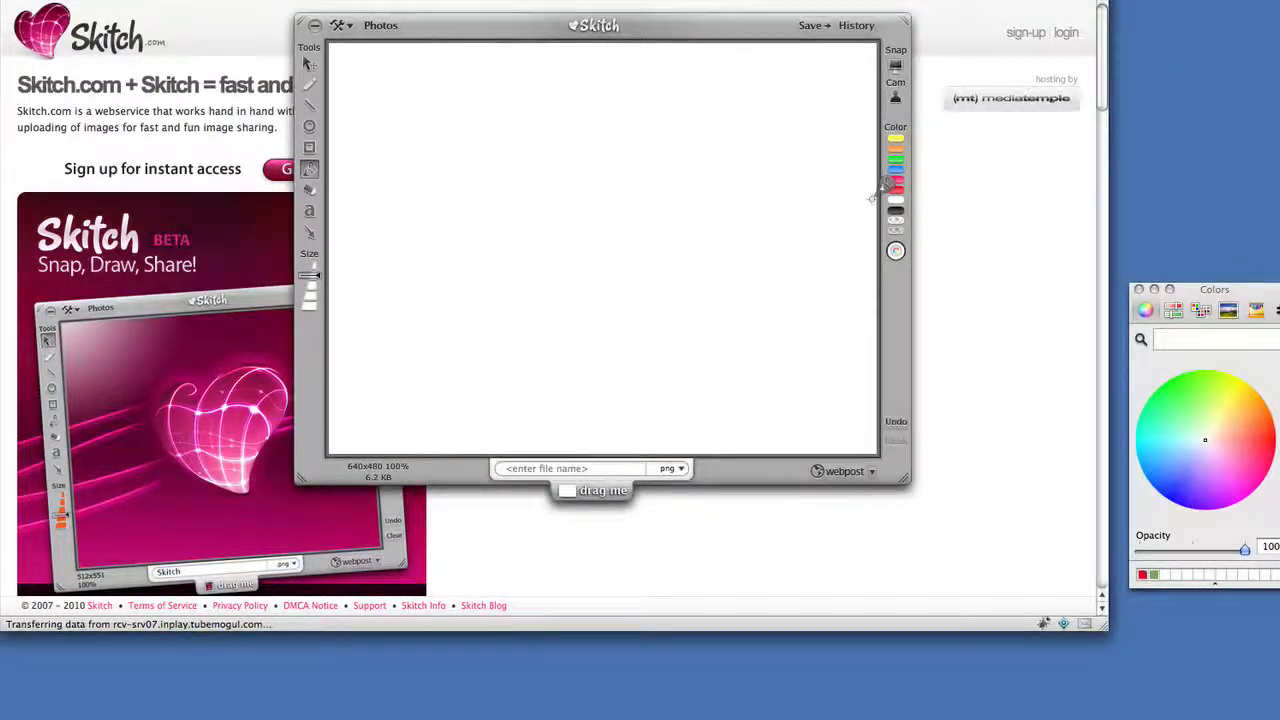
{"action": "left_click", "coordinate": [898, 183]}
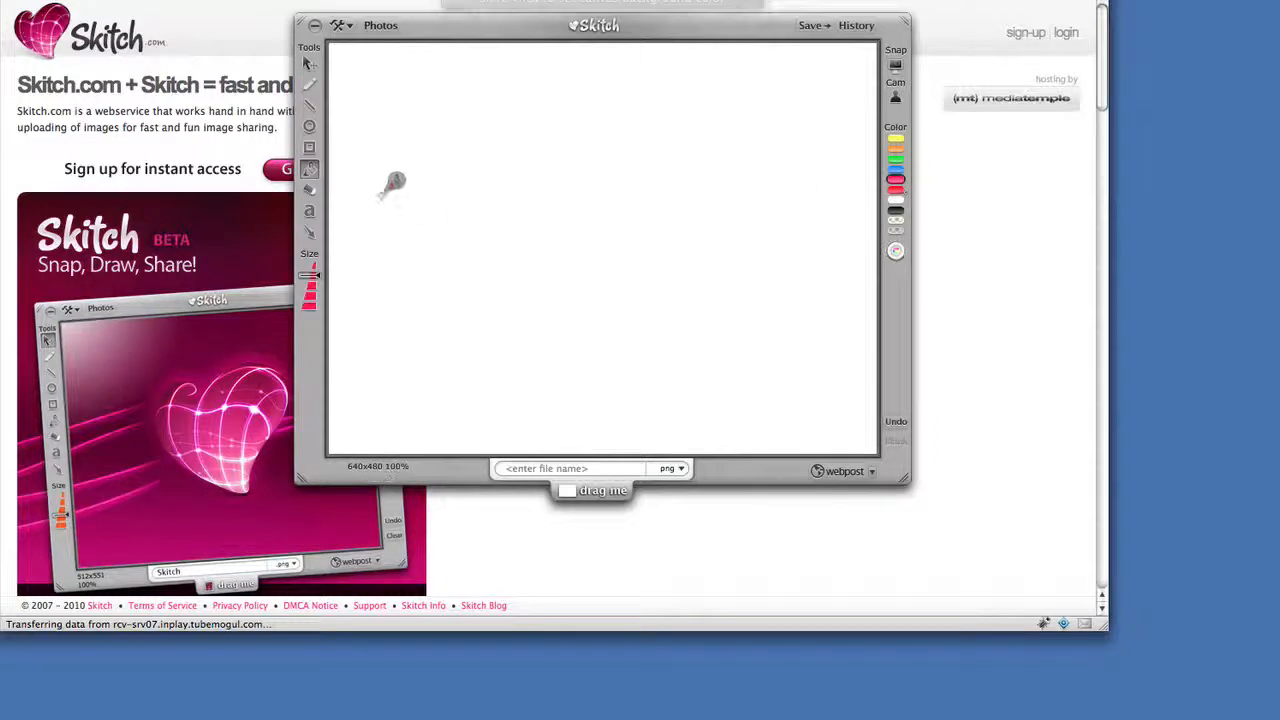
{"action": "left_click", "coordinate": [497, 228]}
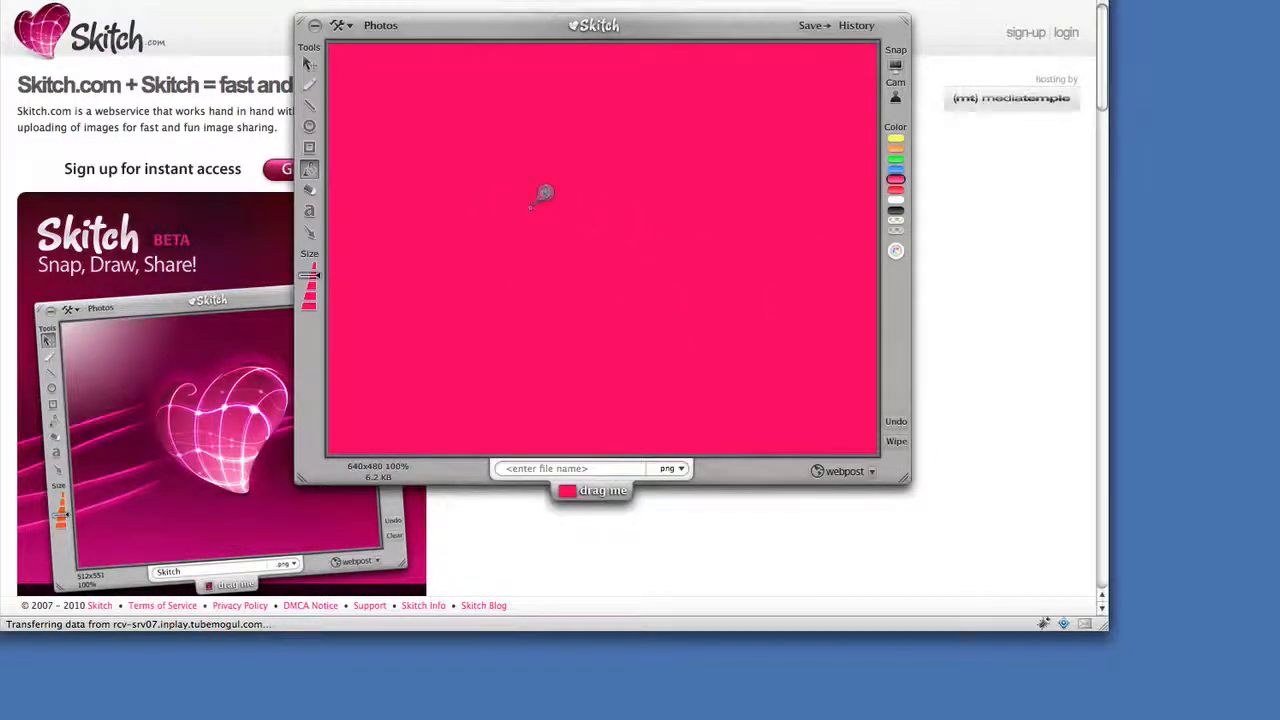
- Add the white text label "640 x480" near the middle of the pink canvas
{"action": "left_click", "coordinate": [309, 211]}
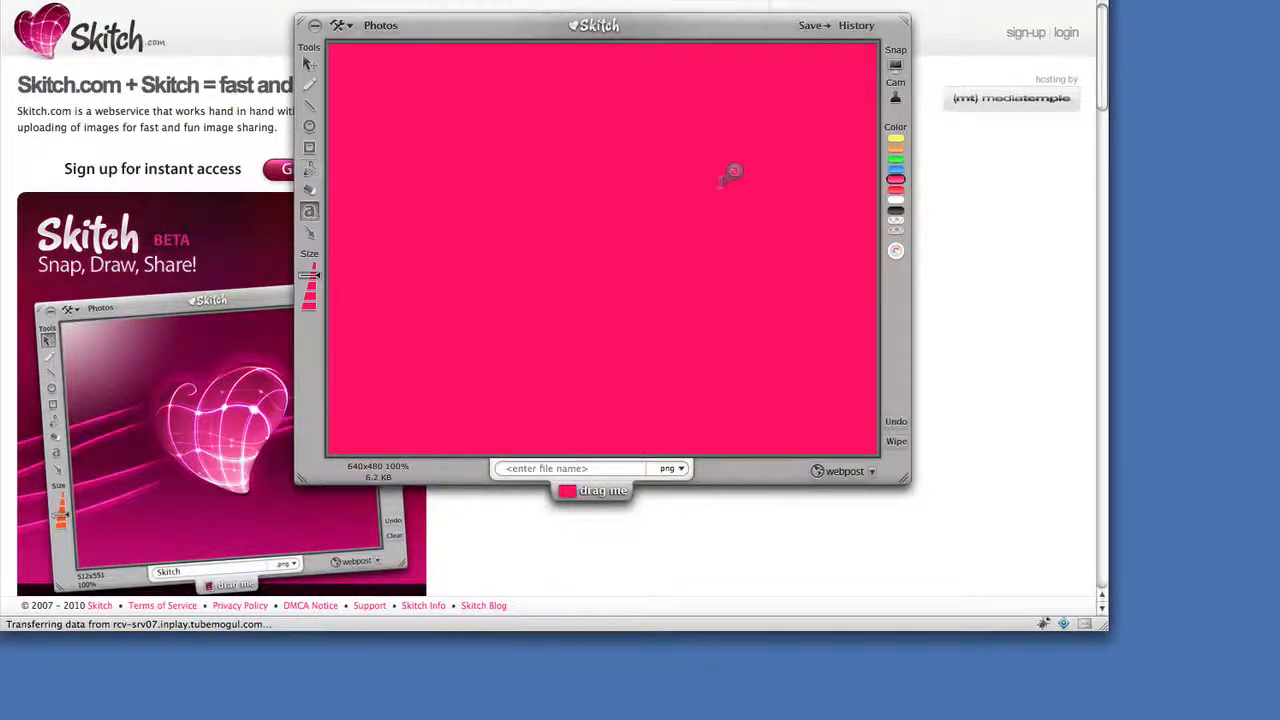
{"action": "left_click", "coordinate": [895, 201]}
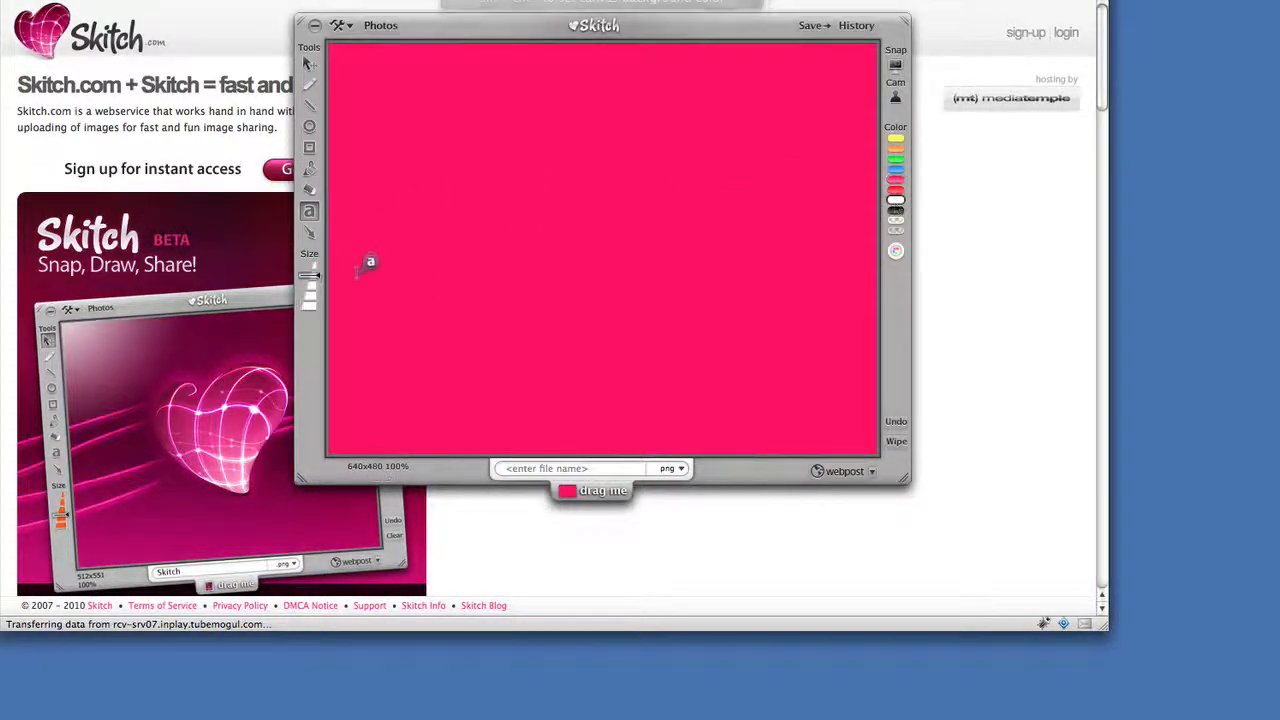
{"action": "left_click", "coordinate": [510, 222]}
{"action": "type", "text": "5"}
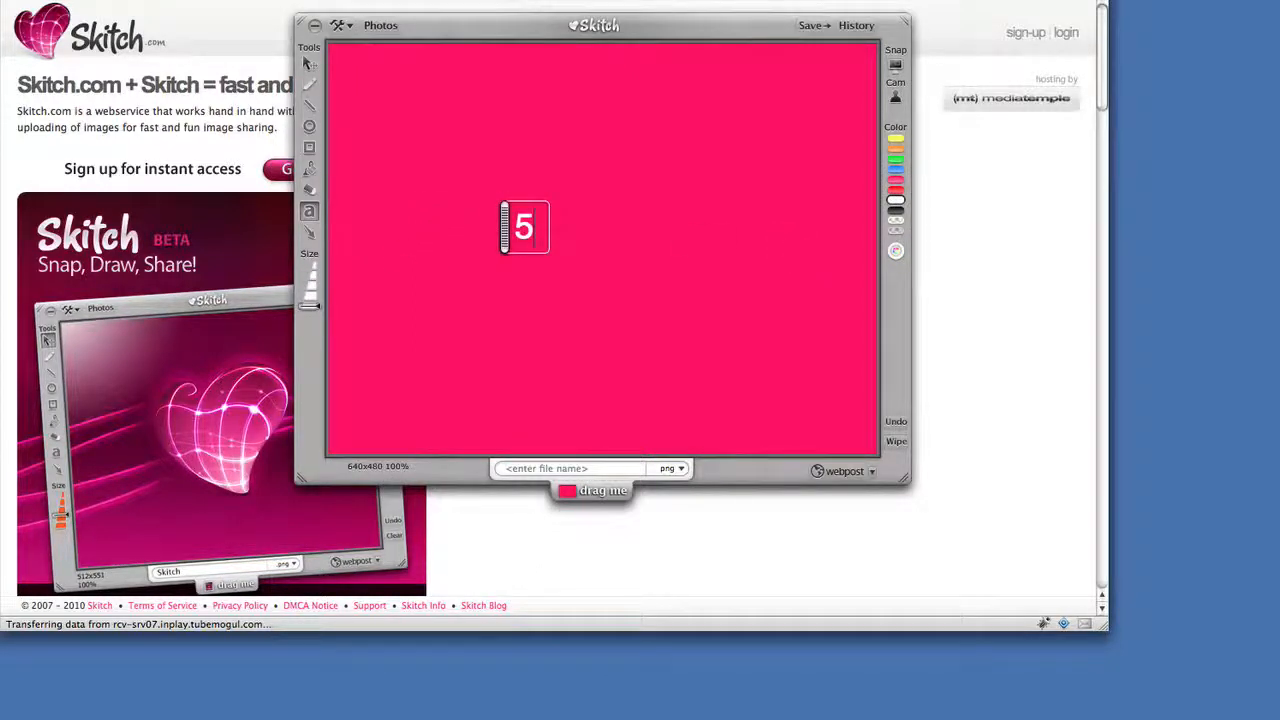
{"action": "key", "text": "BackSpace"}
{"action": "type", "text": "630"}
{"action": "key", "text": "BackSpace"}
{"action": "key", "text": "BackSpace"}
{"action": "type", "text": "4"}
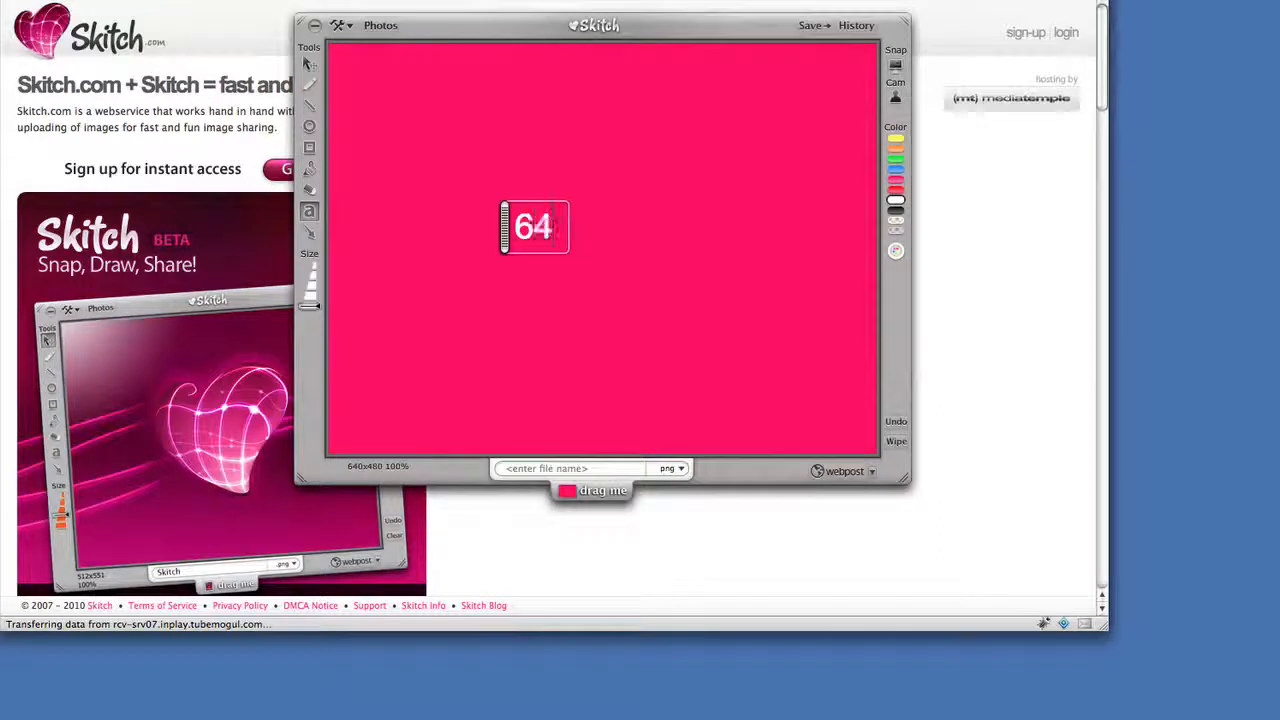
{"action": "type", "text": "0 x"}
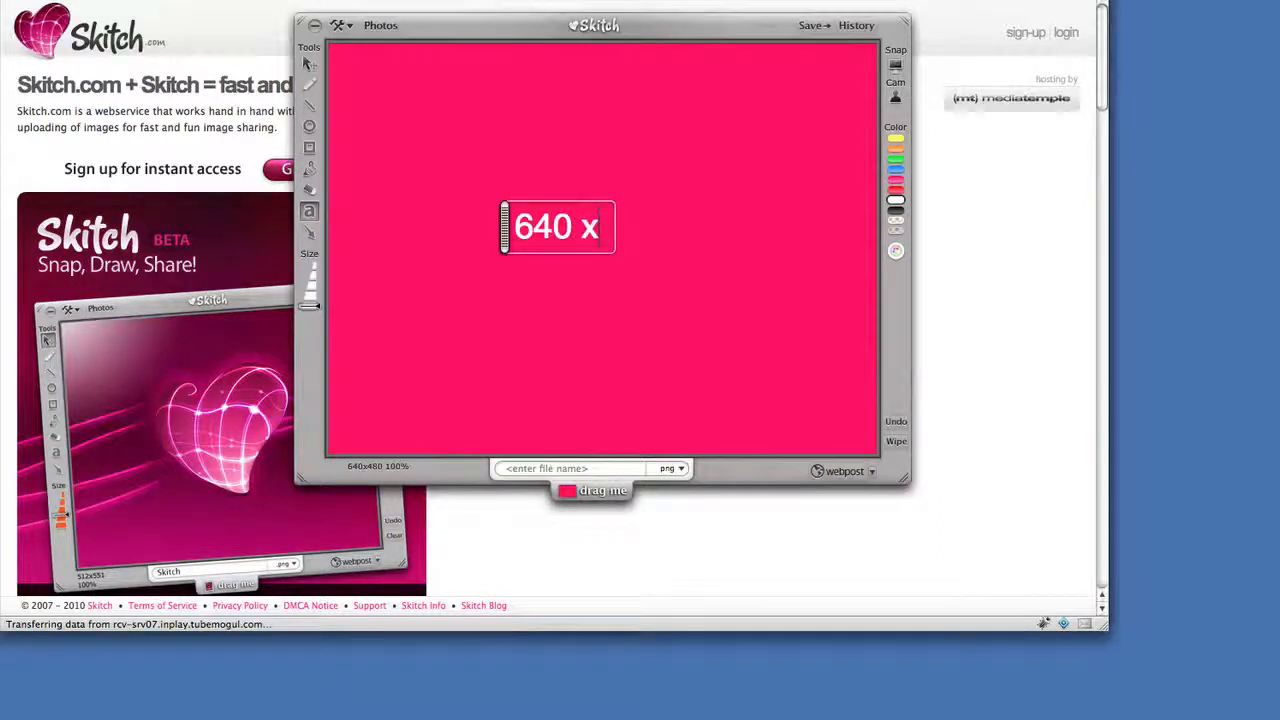
{"action": "type", "text": "480"}
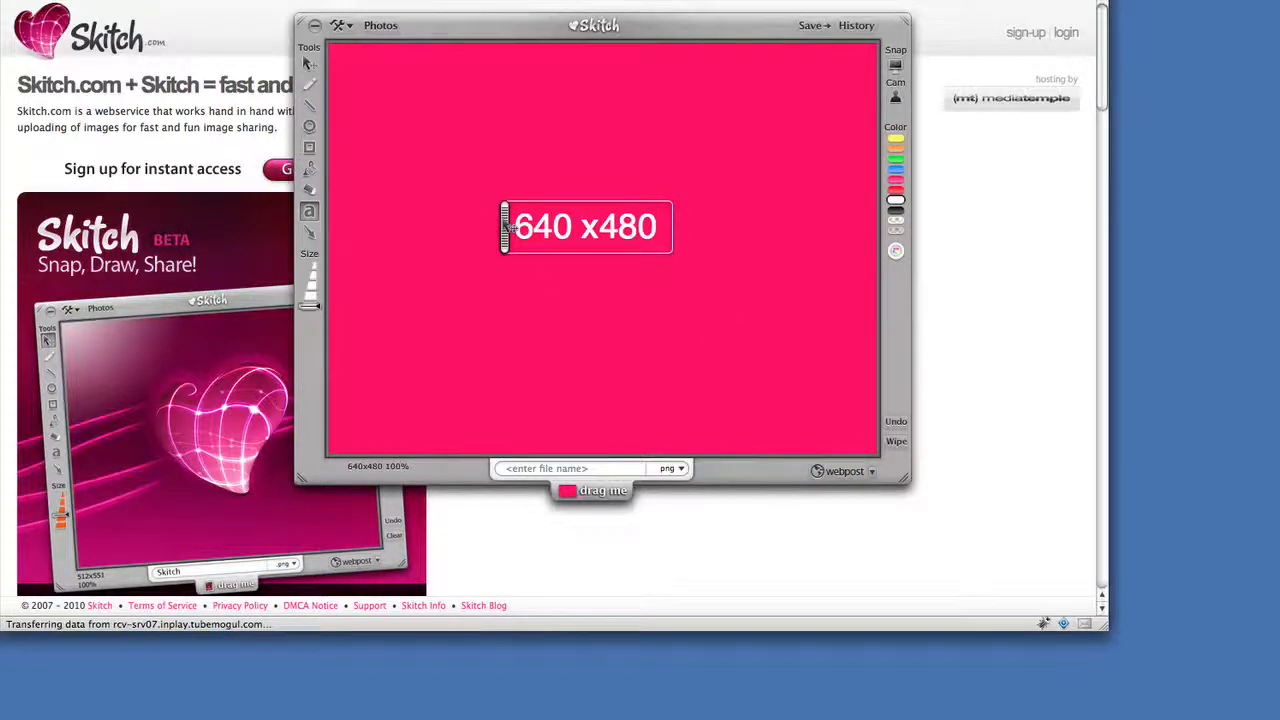
{"action": "left_click_drag", "start_coordinate": [503, 228], "coordinate": [515, 236]}
{"action": "left_click", "coordinate": [554, 280]}
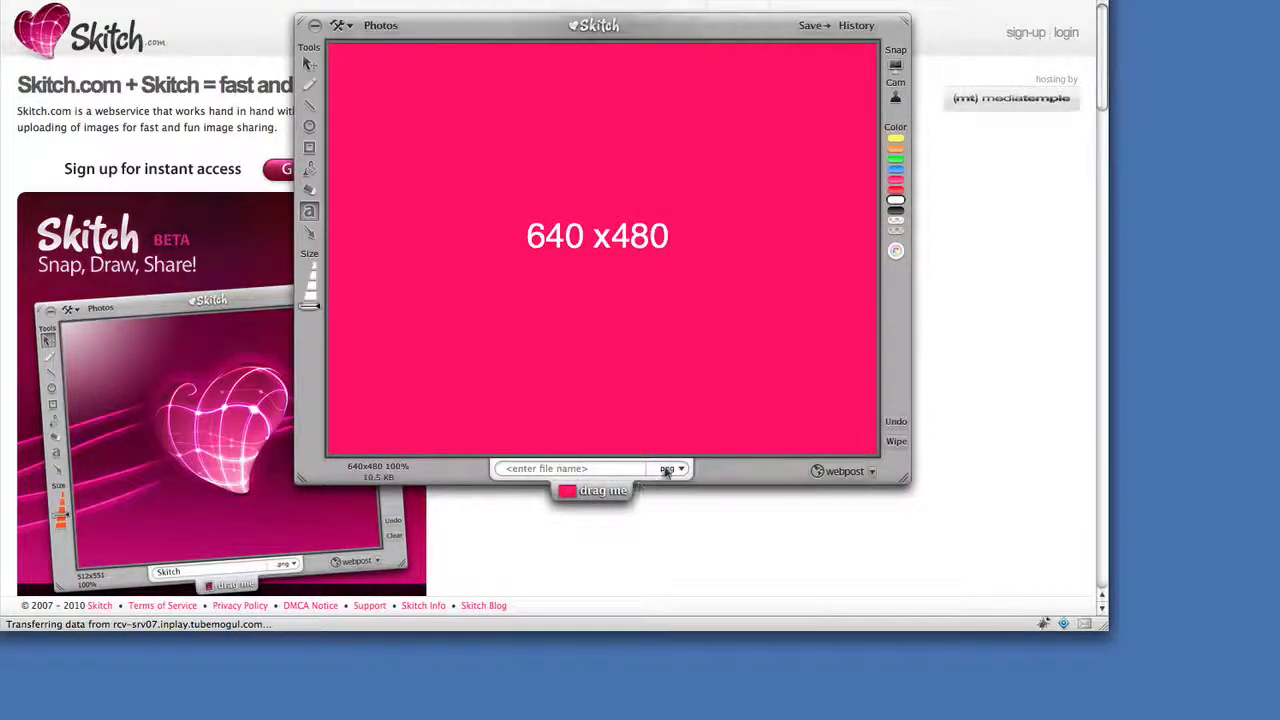
- Export the image to the desktop as 640x480.png and place the 1280x720.png icon just above it
{"action": "left_click", "coordinate": [594, 469]}
{"action": "type", "text": "640x480"}
{"action": "left_click_drag", "start_coordinate": [597, 490], "coordinate": [1218, 340]}
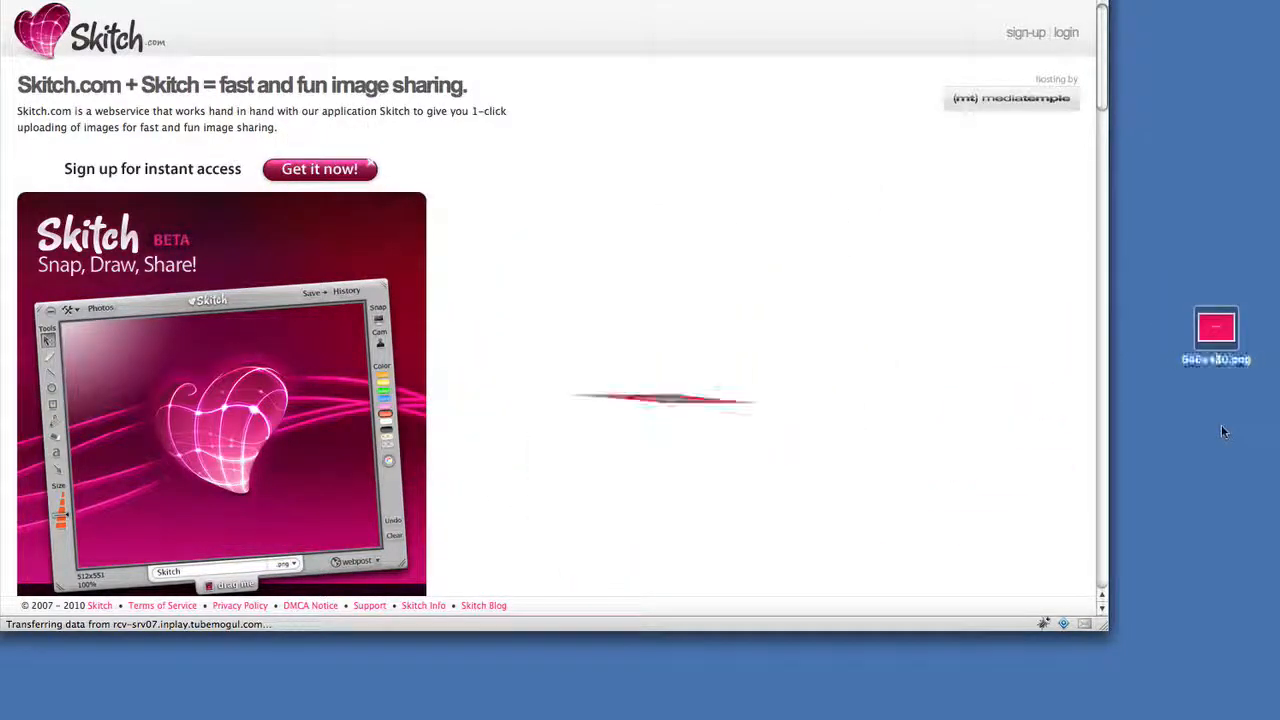
{"action": "left_click_drag", "start_coordinate": [1279, 90], "coordinate": [1214, 250]}
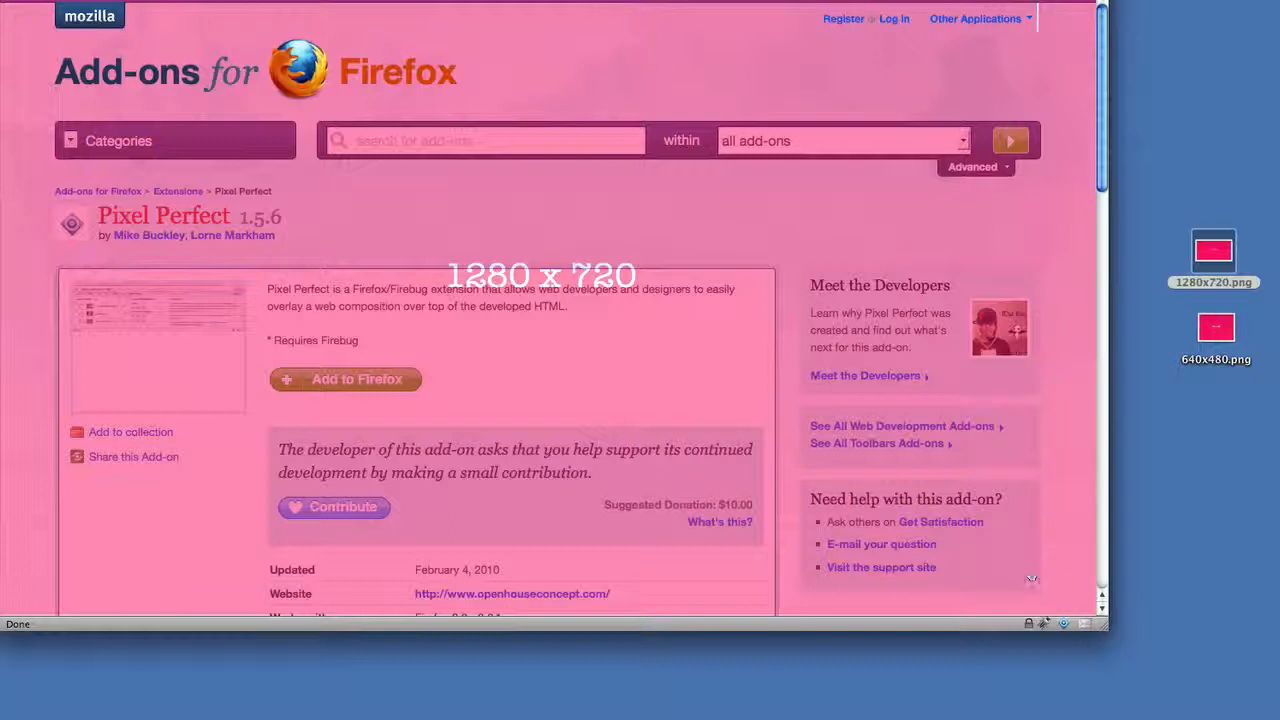
- Add 640x480.png from the desktop as a new Pixel Perfect overlay in Firefox and display it over the page
{"action": "left_click", "coordinate": [1063, 624]}
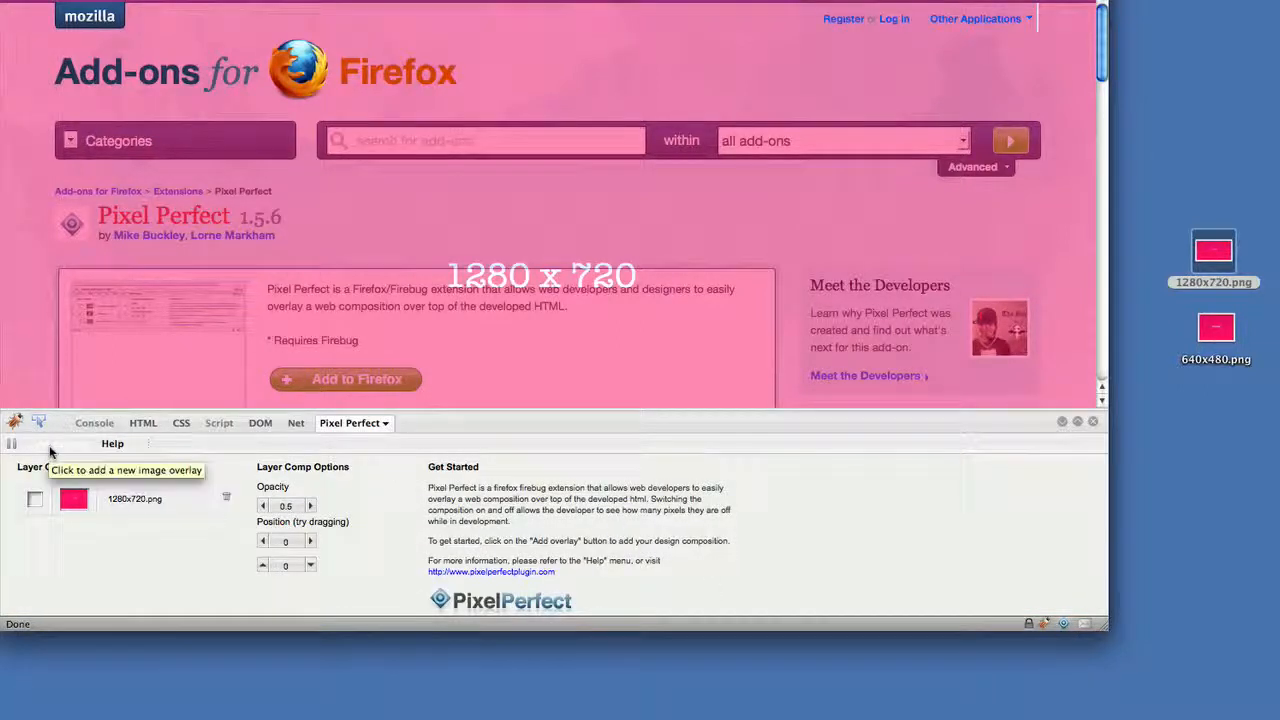
{"action": "left_click", "coordinate": [50, 453]}
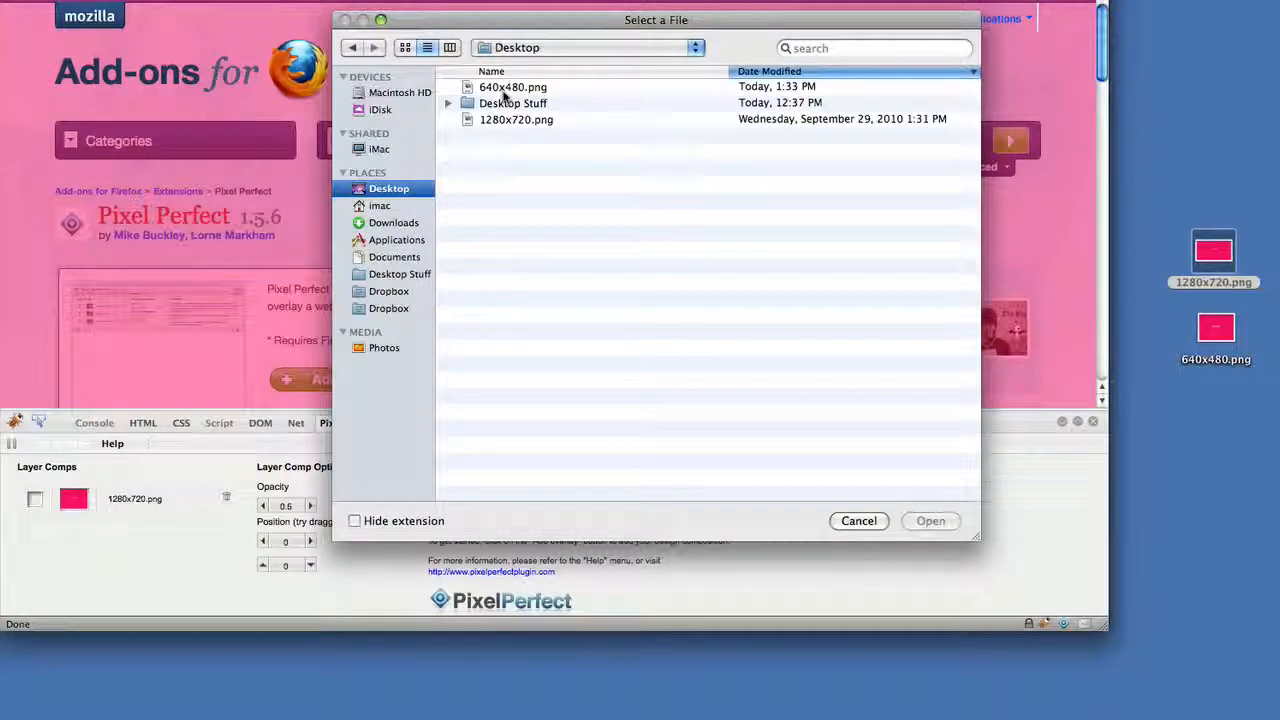
{"action": "double_click", "coordinate": [504, 90]}
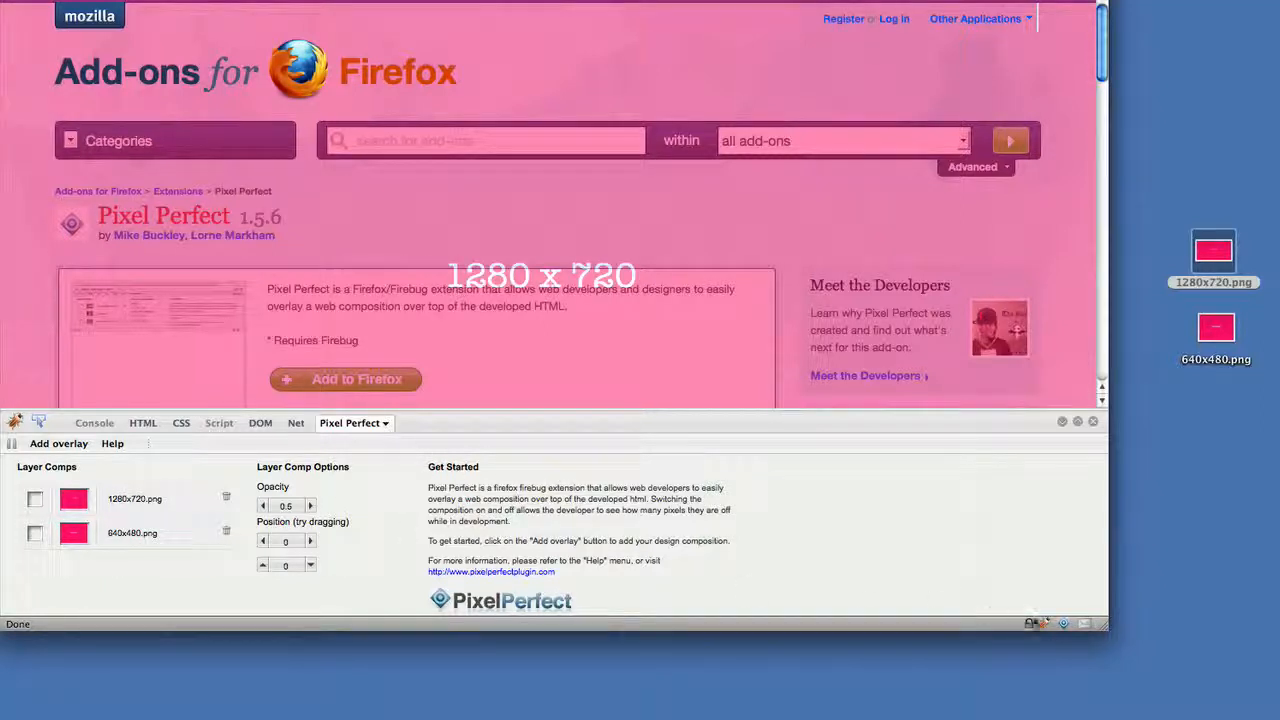
{"action": "left_click", "coordinate": [35, 533]}
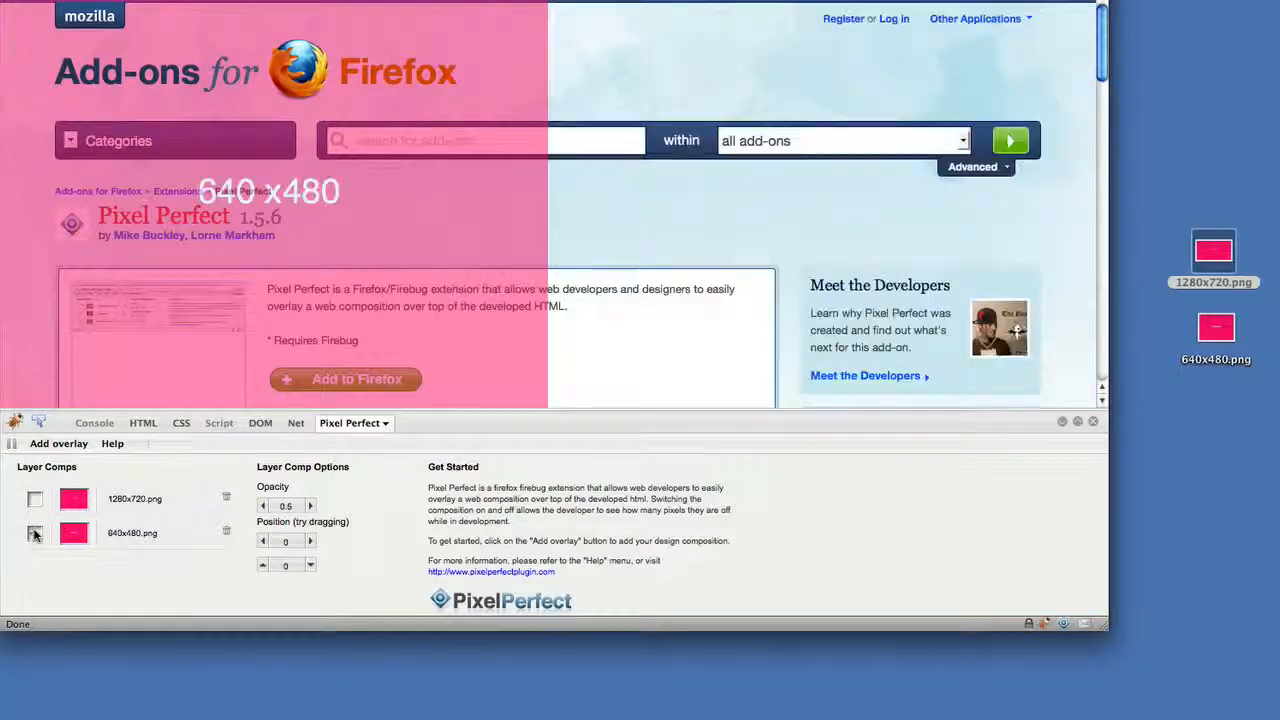
- Hide the overlay settings, then shrink the Firefox window and the custom-title page's browser window to the 640x480 overlay's size
{"action": "left_click", "coordinate": [1093, 421]}
{"action": "left_click_drag", "start_coordinate": [1095, 628], "coordinate": [556, 440]}
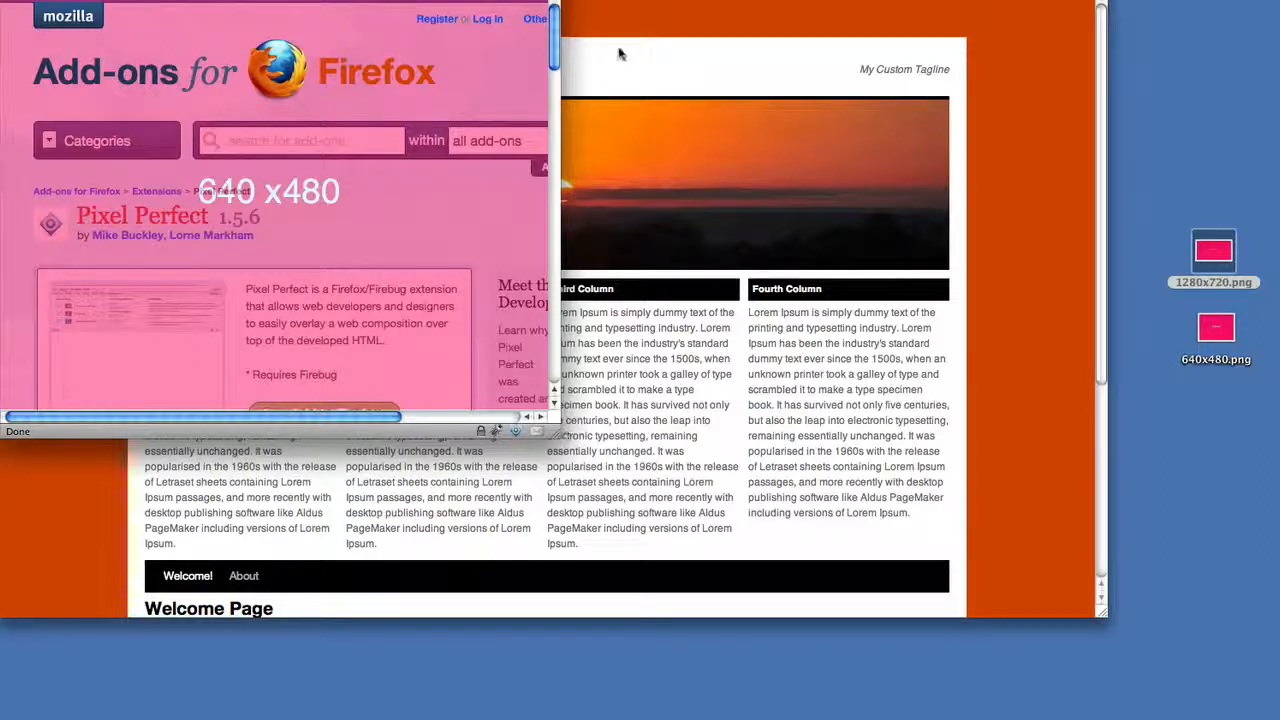
{"action": "key", "text": "super+w"}
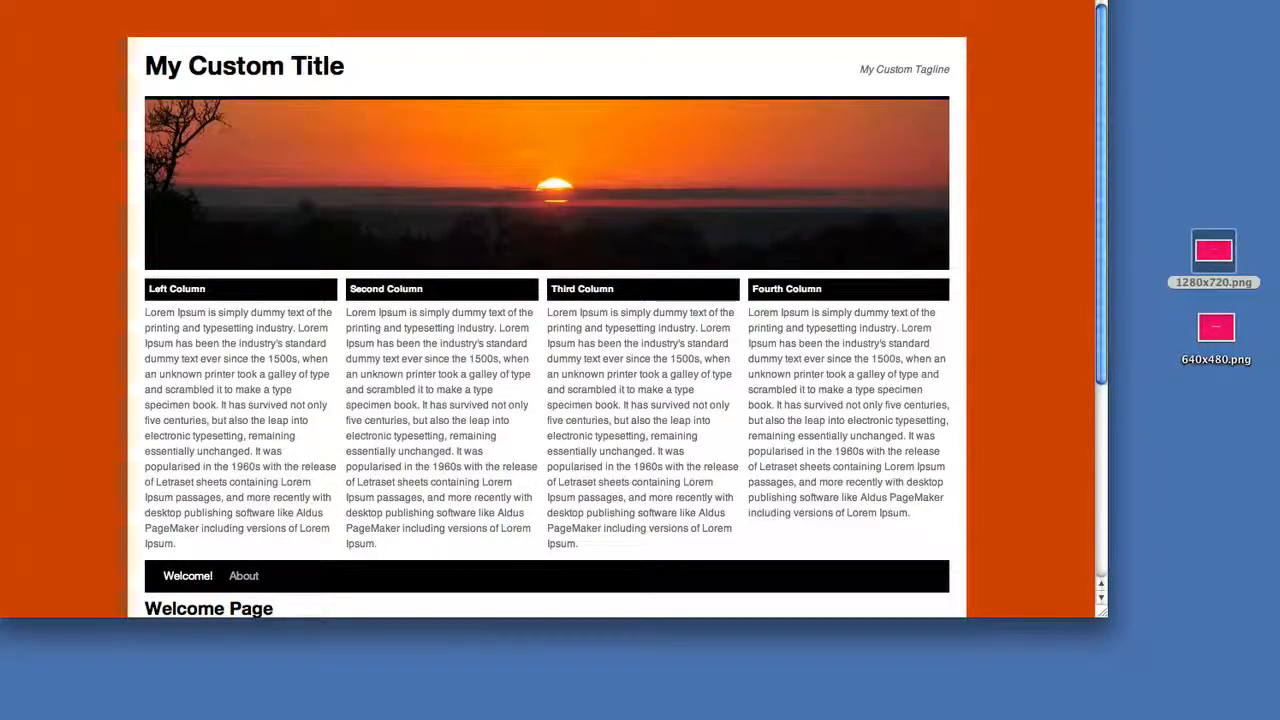
{"action": "left_click_drag", "start_coordinate": [1101, 612], "coordinate": [560, 432]}
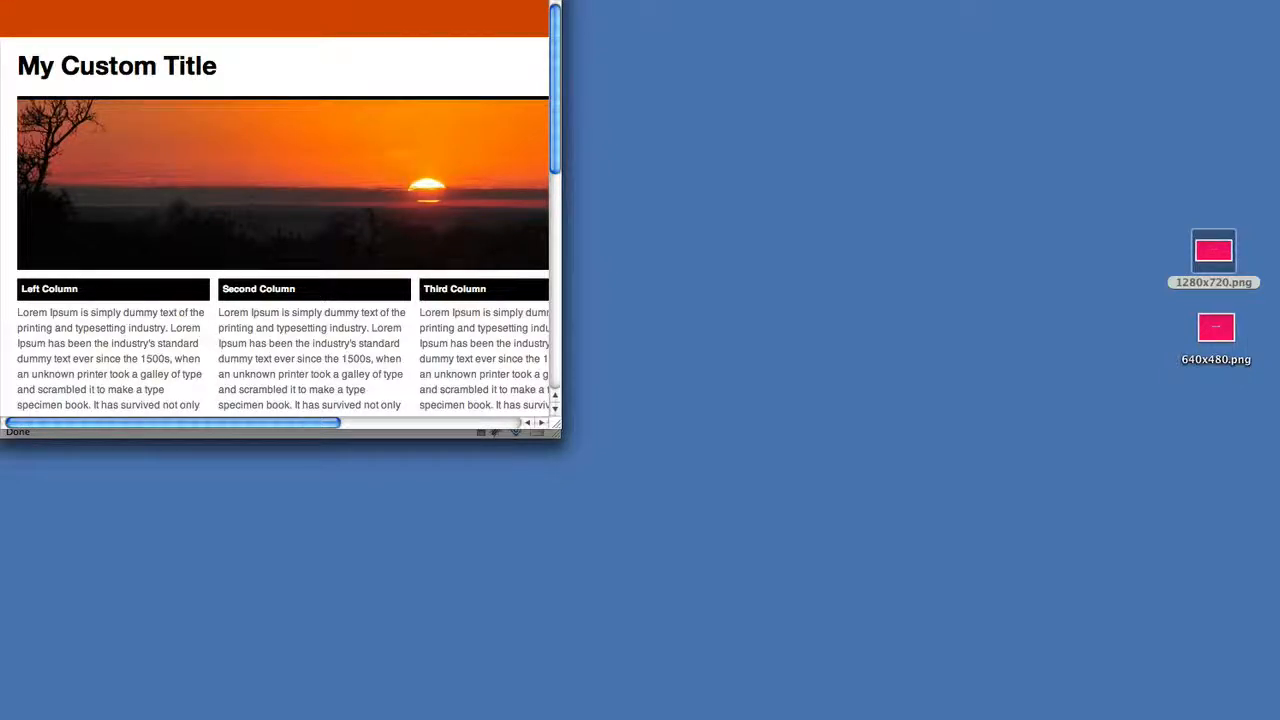
- Flip between the open browser windows to compare the custom-title page's window size with the overlay window
{"action": "key", "text": "super+Tab"}
{"action": "key", "text": "super+grave"}
{"action": "key", "text": "super+grave"}
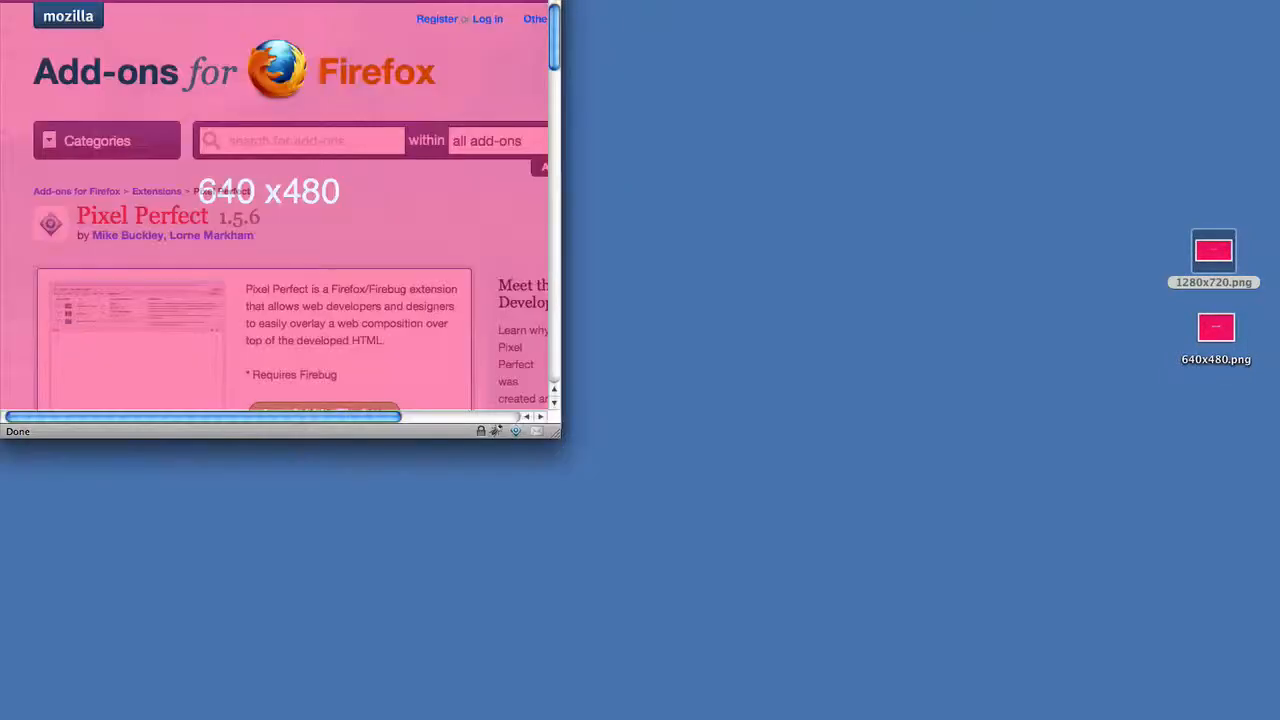
{"action": "key", "text": "super+grave"}
{"action": "key", "text": "super+grave"}
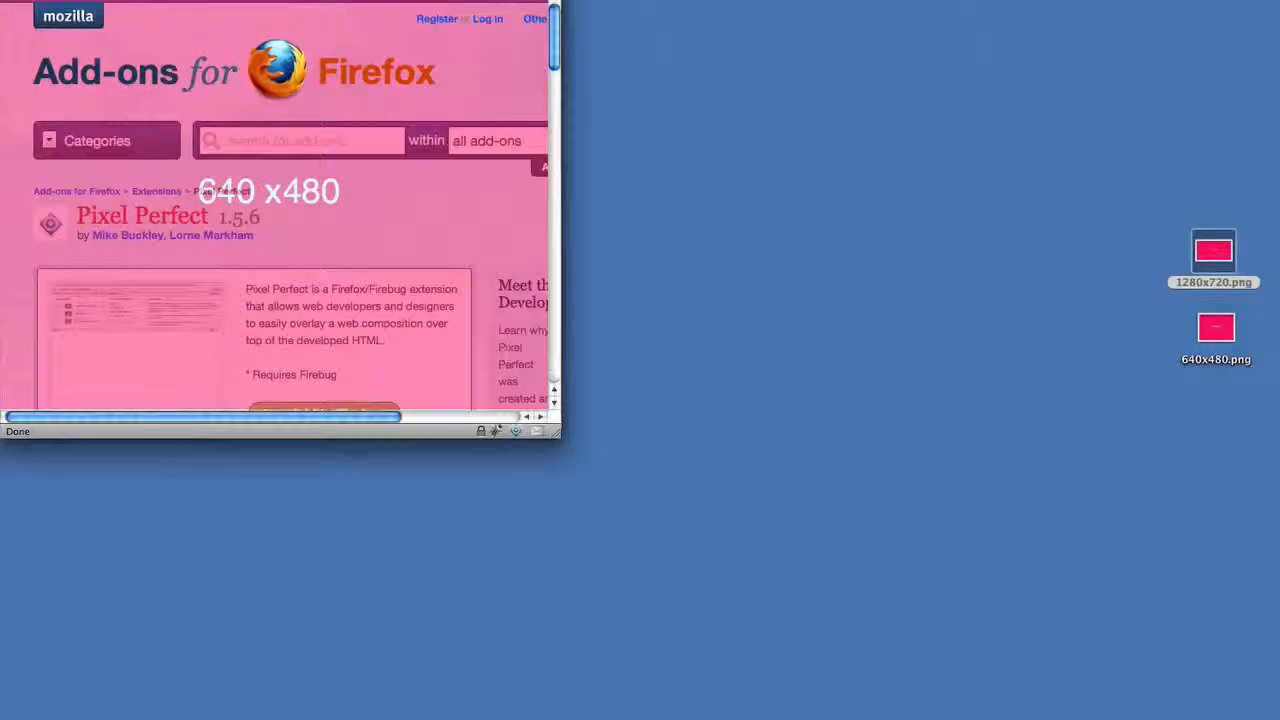